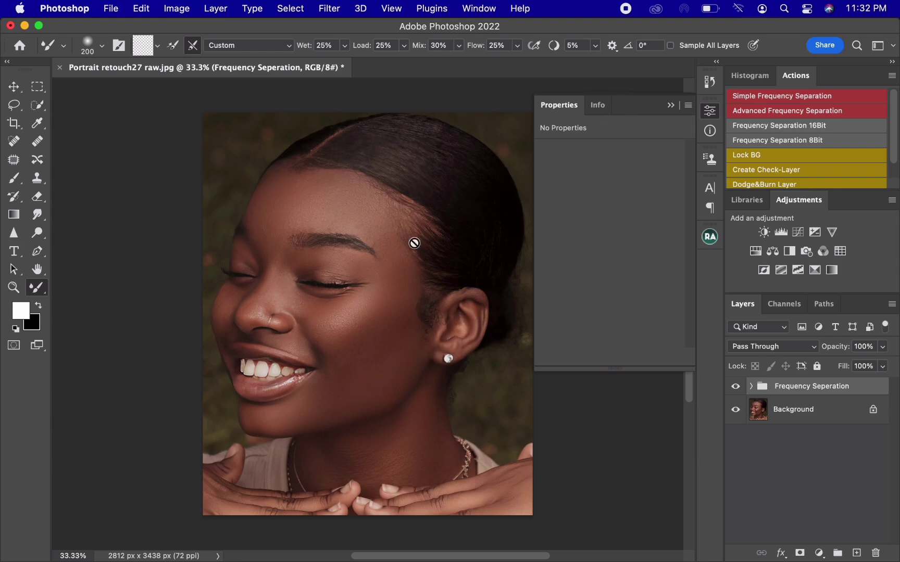
Add a Black & White adjustment layer above the Frequency Seperation group, set to Multiply at 56% opacity, and compare before and after
drag(389, 264, 349, 272)
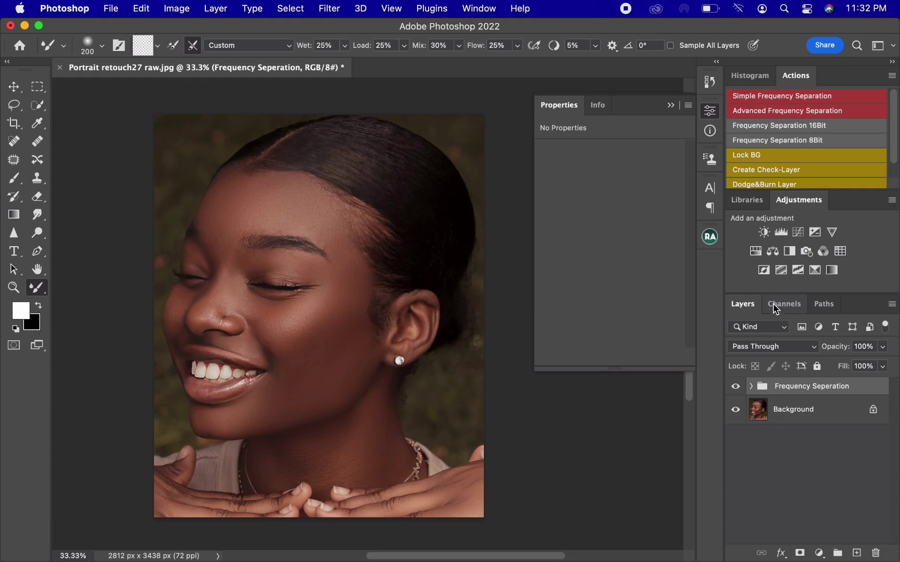
click(789, 252)
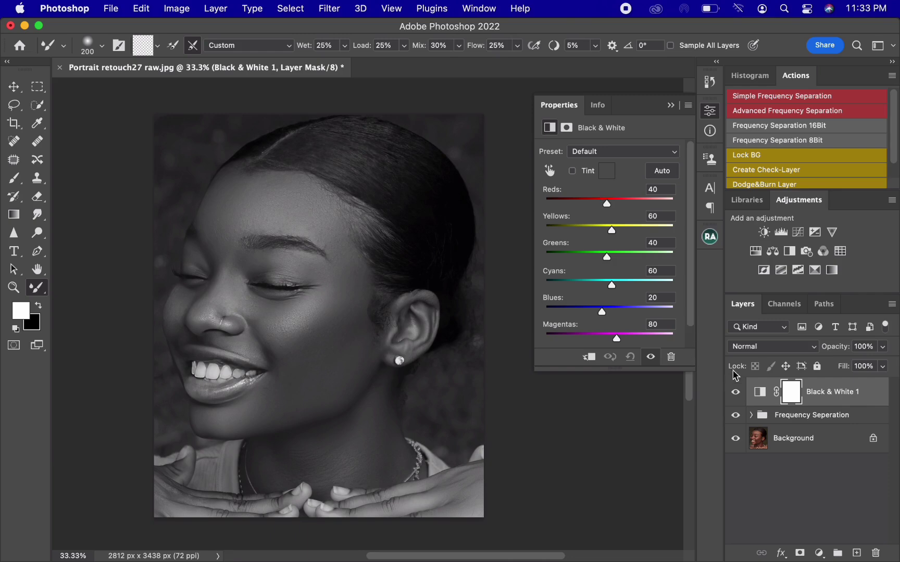
click(749, 347)
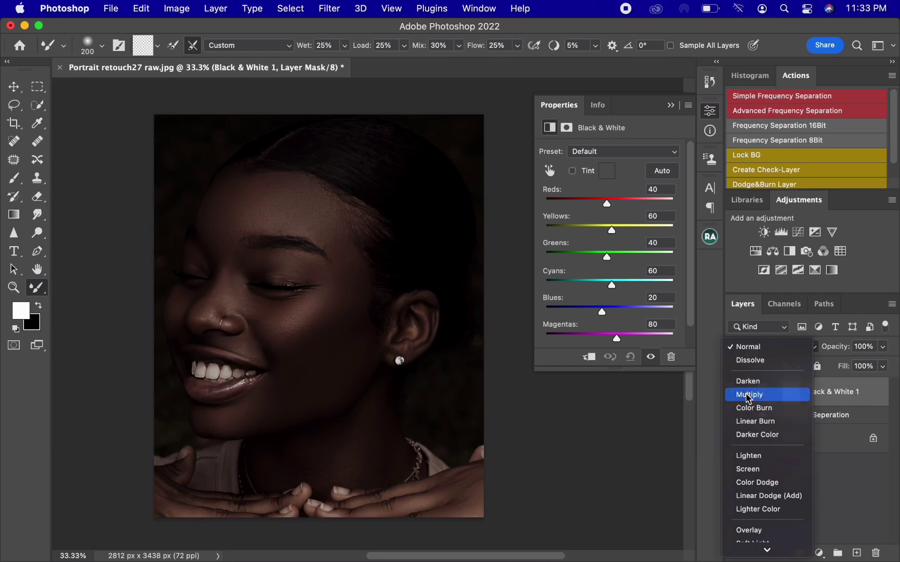
click(749, 395)
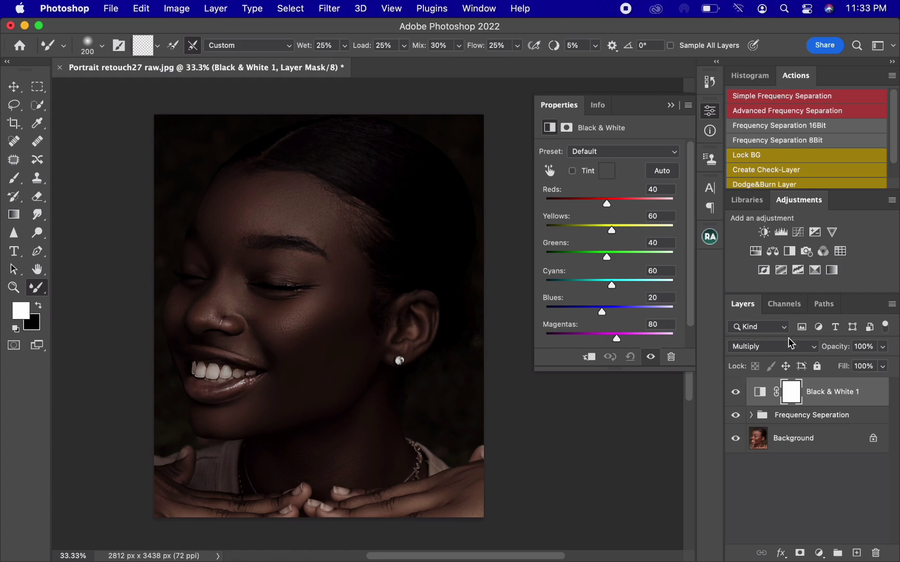
drag(842, 349, 826, 354)
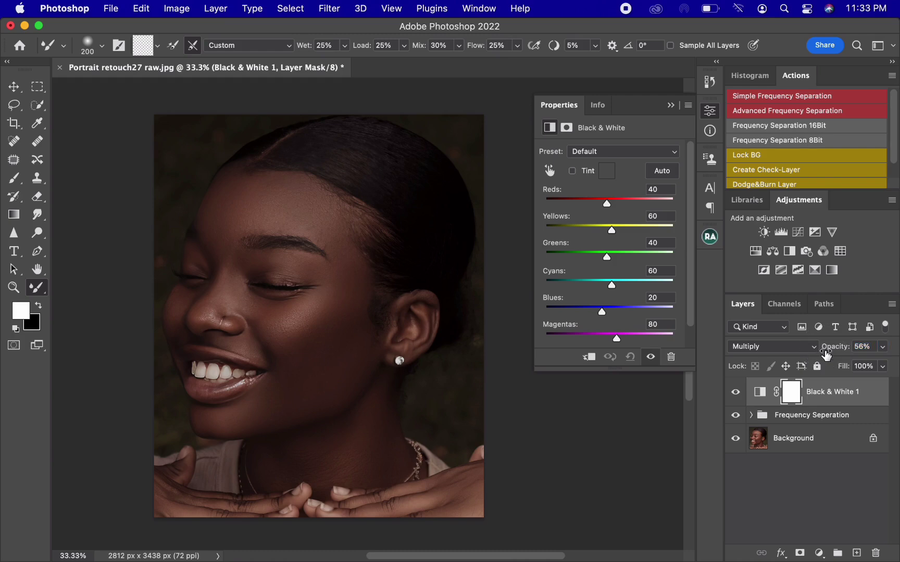
click(736, 396)
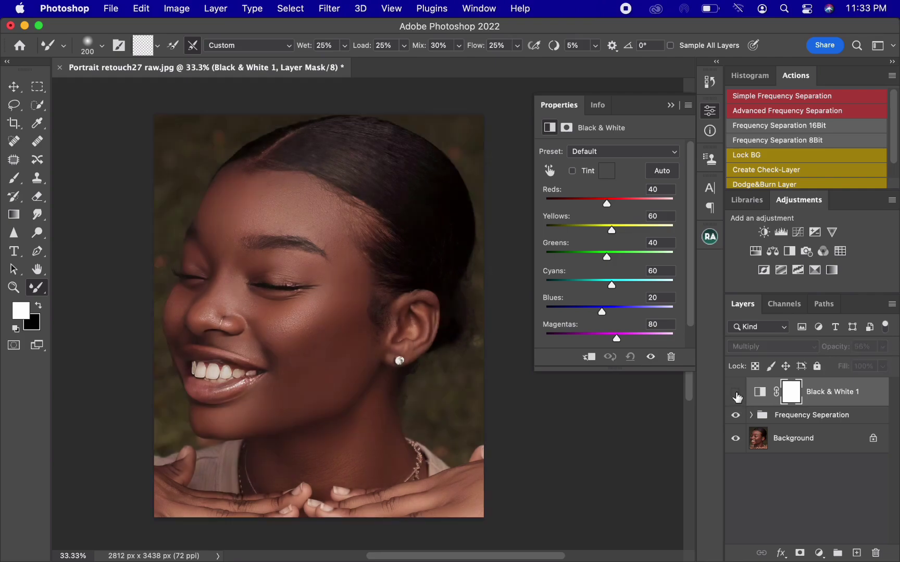
click(735, 397)
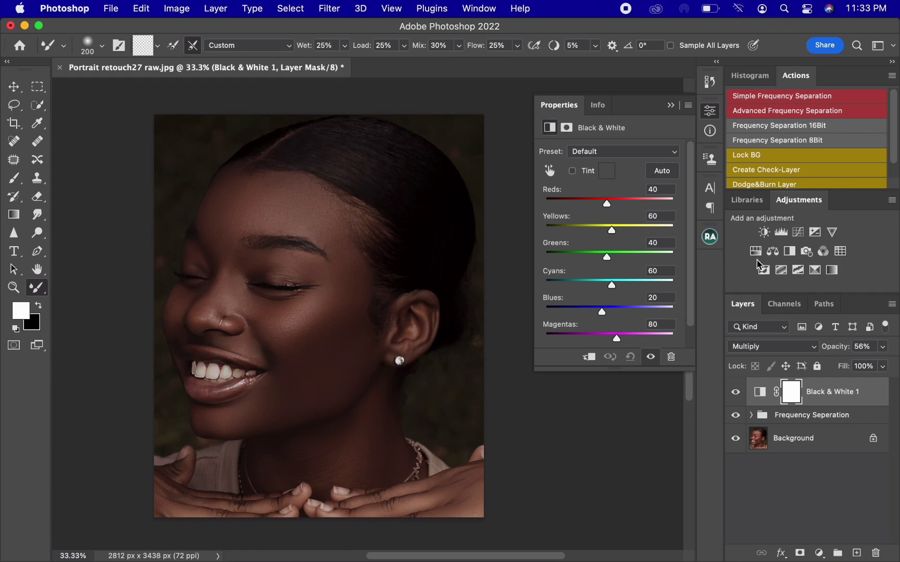
Add a Selective Color adjustment layer and set its Reds to Cyan +38 and Magenta +7, with Black raised slightly
click(815, 271)
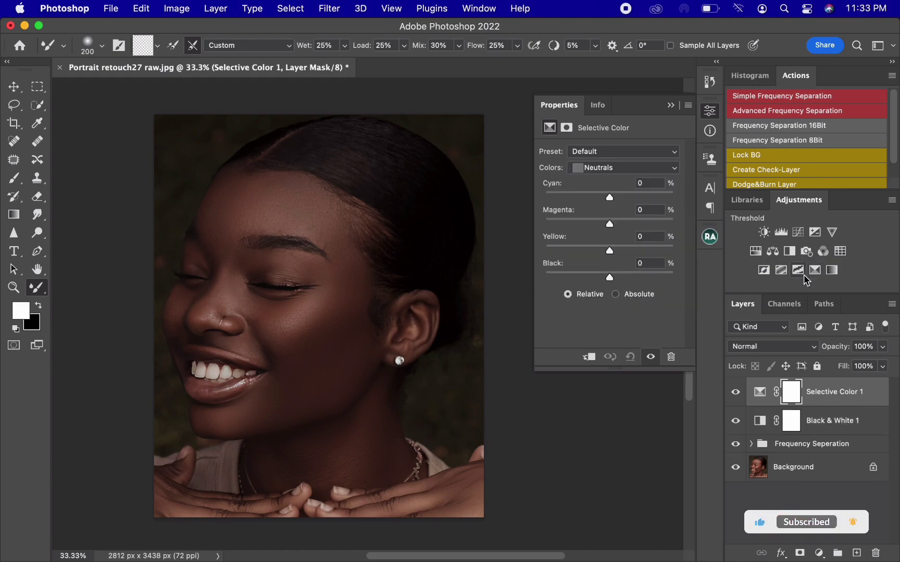
click(625, 168)
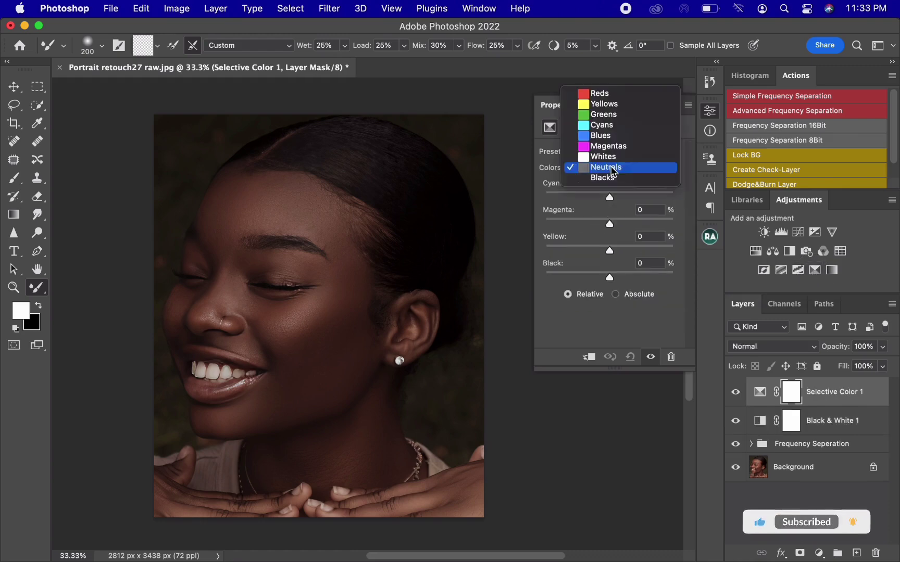
click(627, 94)
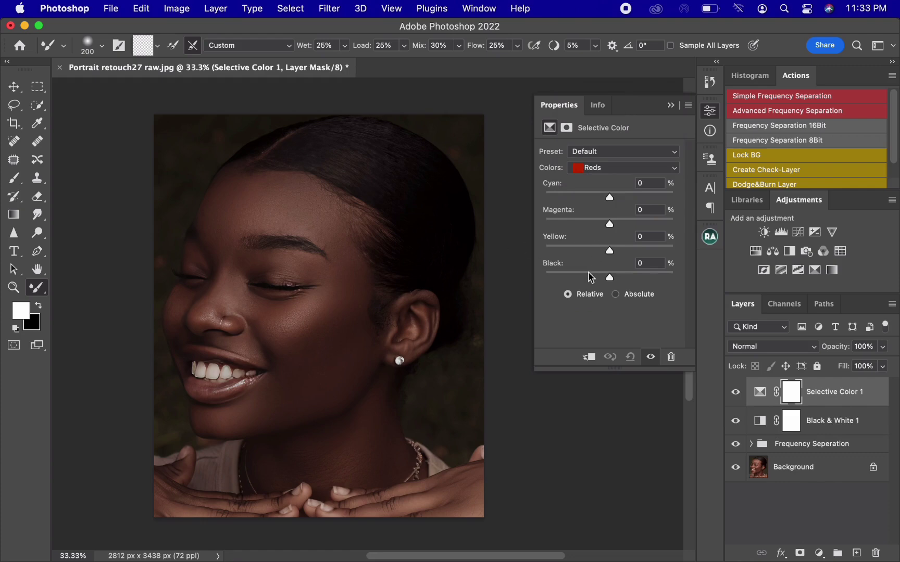
drag(610, 202, 575, 204)
drag(573, 200, 633, 199)
drag(613, 223, 616, 229)
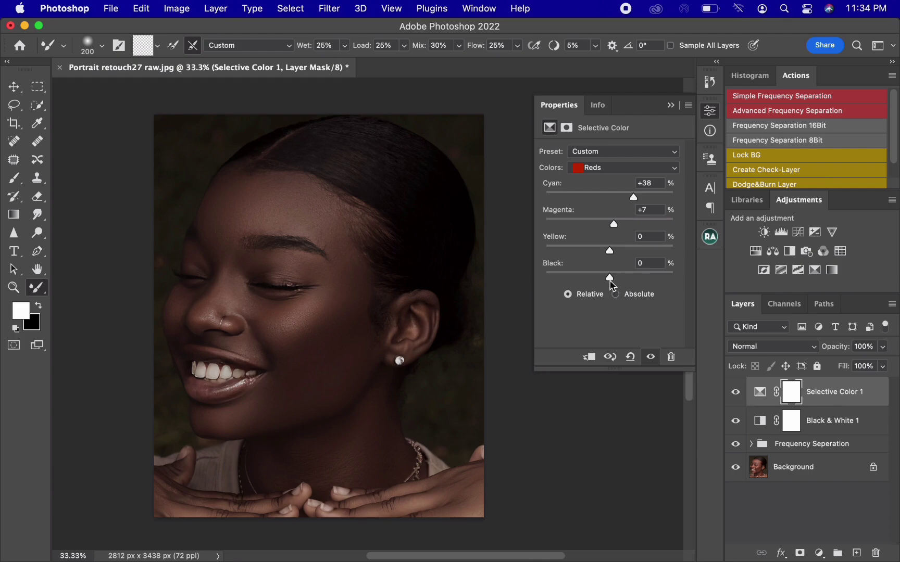
drag(615, 283, 617, 283)
In the Selective Color Yellows, raise Cyan and Magenta moderately and set Black to +13
click(603, 172)
click(604, 180)
drag(612, 201, 626, 197)
drag(609, 224, 616, 227)
drag(610, 278, 619, 282)
Set the Selective Color Neutrals to Cyan +6 and Black +3
click(621, 167)
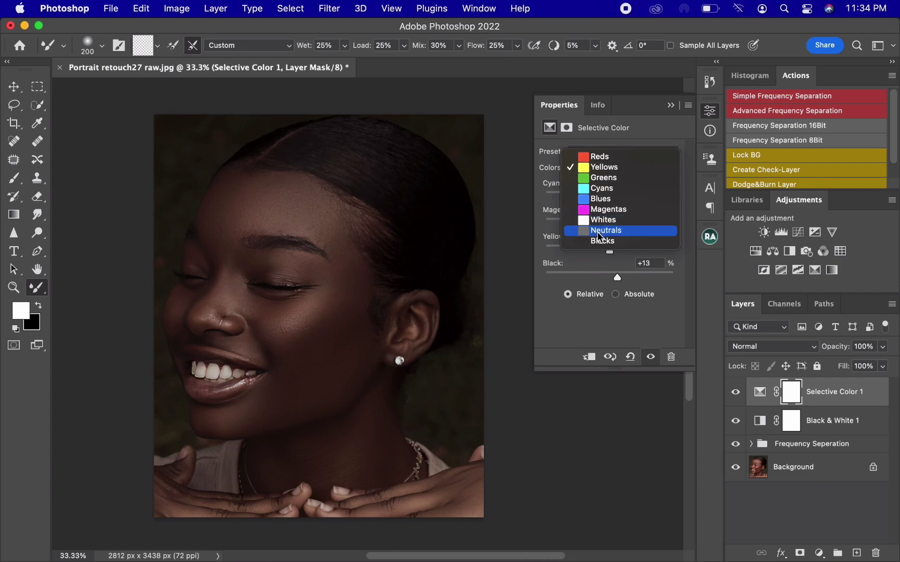
click(603, 231)
click(603, 169)
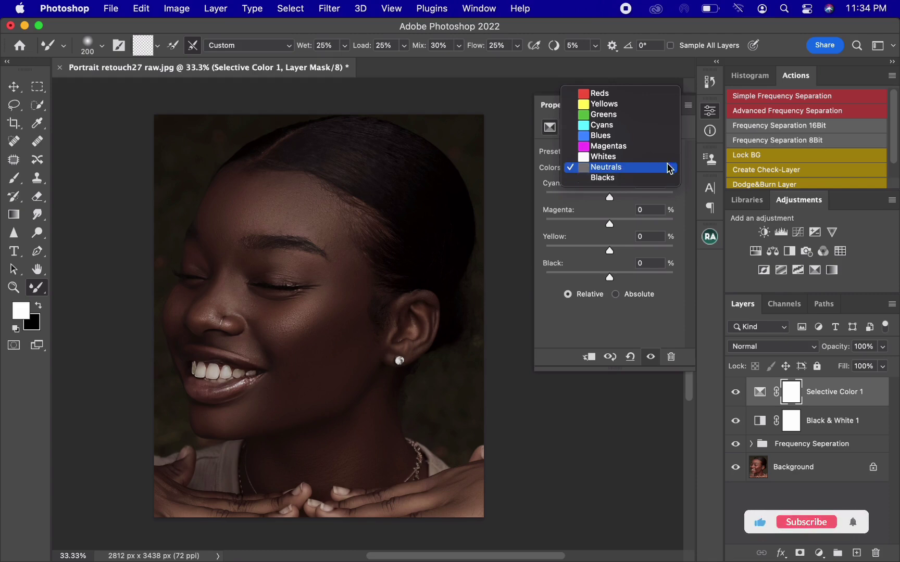
click(619, 167)
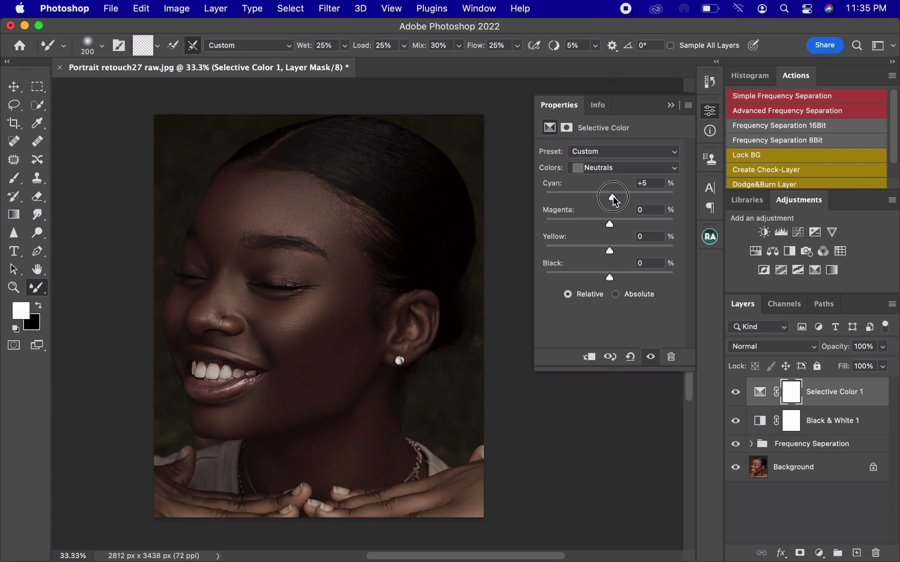
click(613, 198)
click(611, 278)
drag(611, 281, 614, 282)
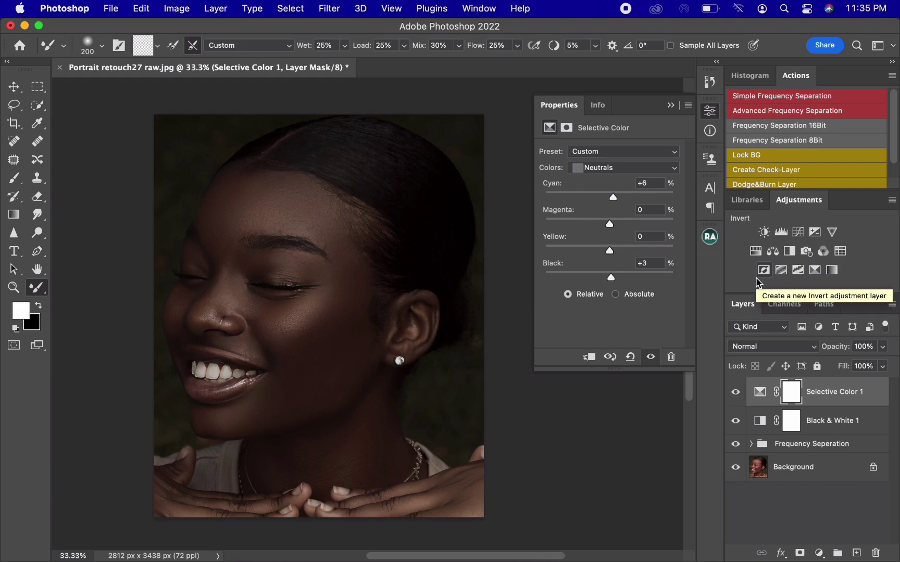
Add a Brightness/Contrast adjustment layer with Brightness 4 and Contrast 5
click(765, 233)
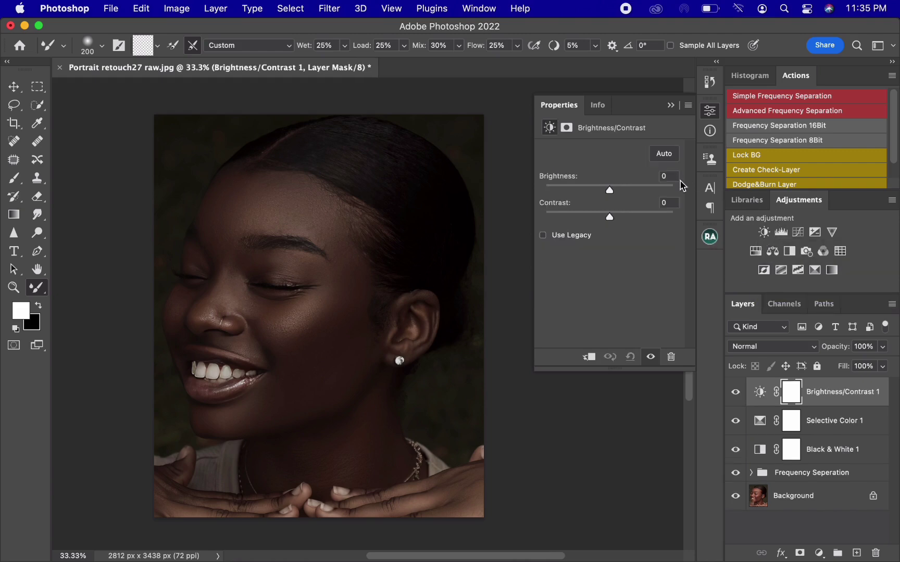
click(666, 176)
text(3)
text(4)
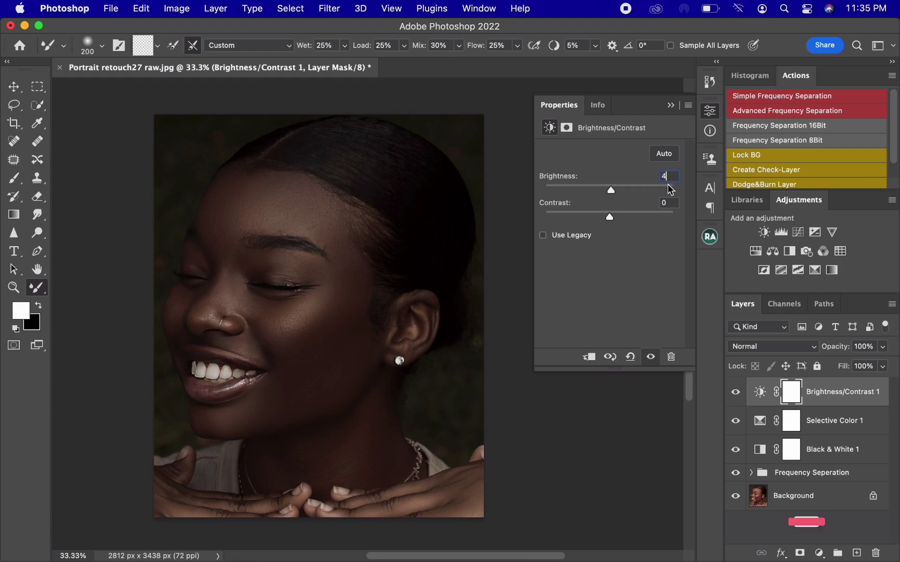
drag(668, 204, 645, 203)
text(5)
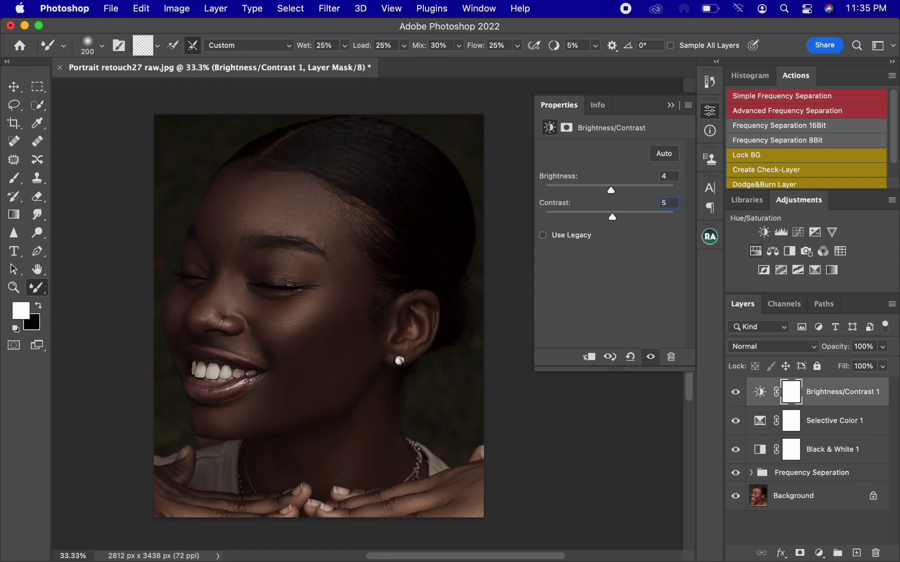
Add a Hue/Saturation adjustment layer, set the Reds saturation to -20, and collapse the adjustment properties
click(755, 251)
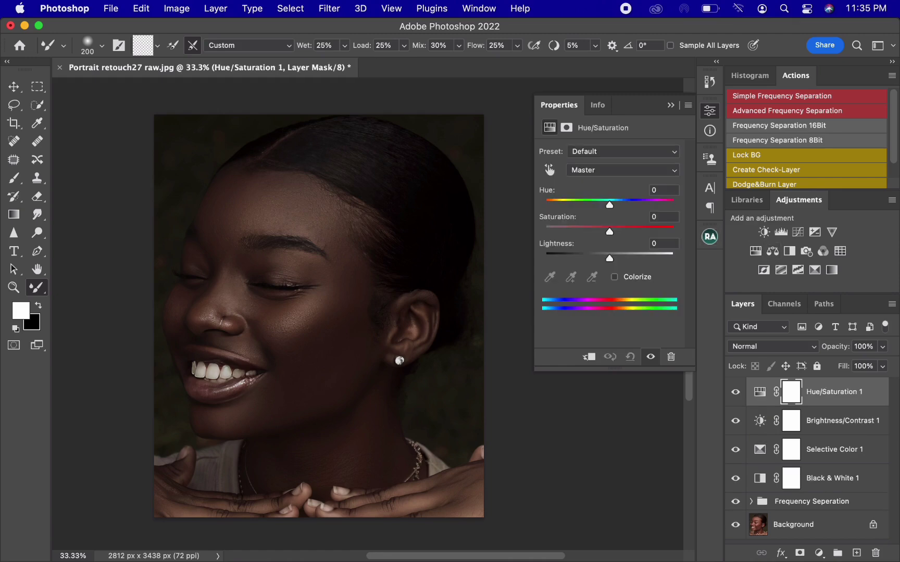
click(594, 169)
click(595, 183)
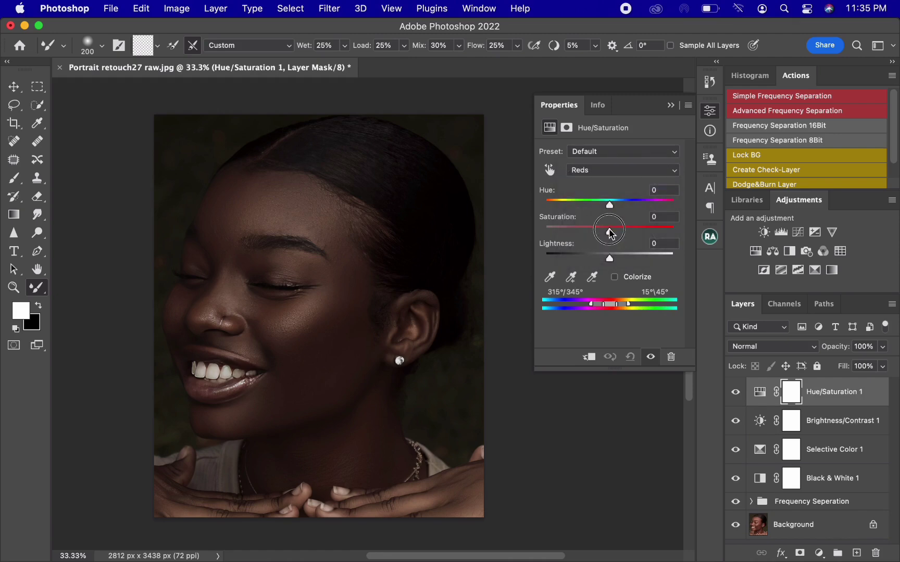
drag(611, 234, 598, 235)
click(671, 218)
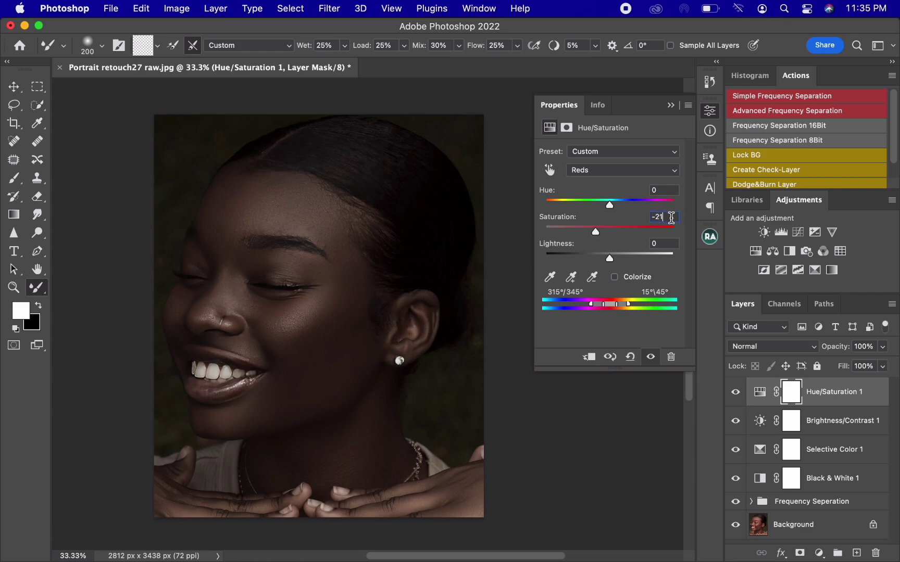
key(BackSpace)
text(0)
click(670, 106)
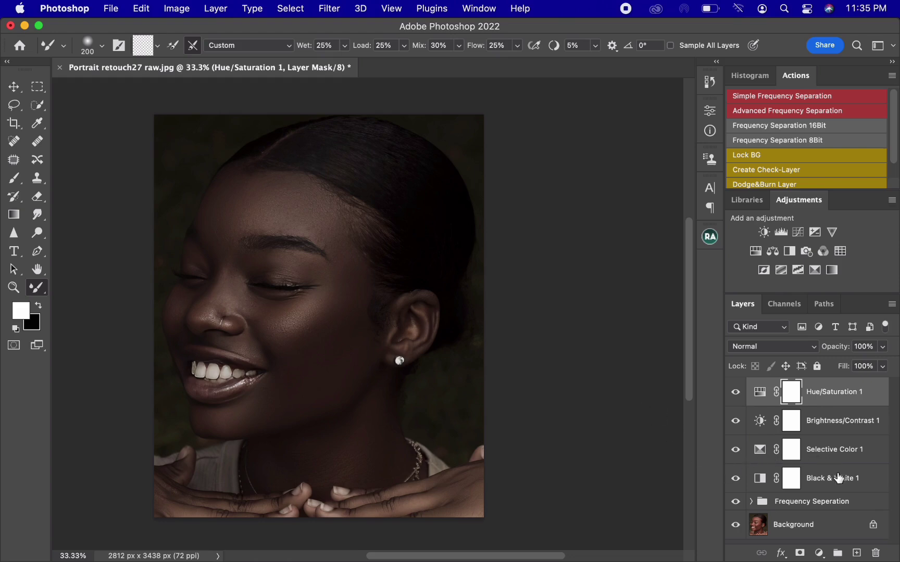
Group the four adjustment layers from Hue/Saturation 1 through Black & White 1, and toggle the group's visibility to compare before and after
shift+click(869, 481)
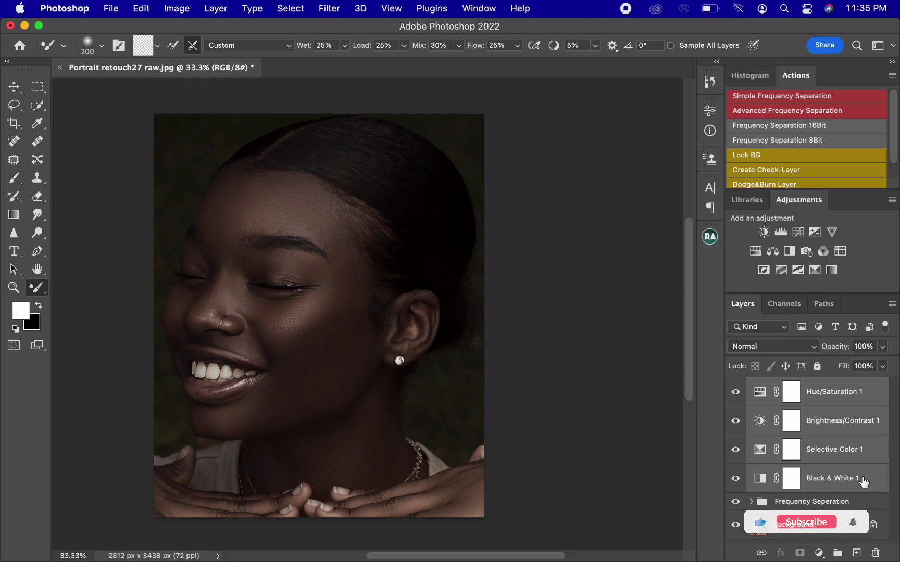
drag(865, 478, 837, 553)
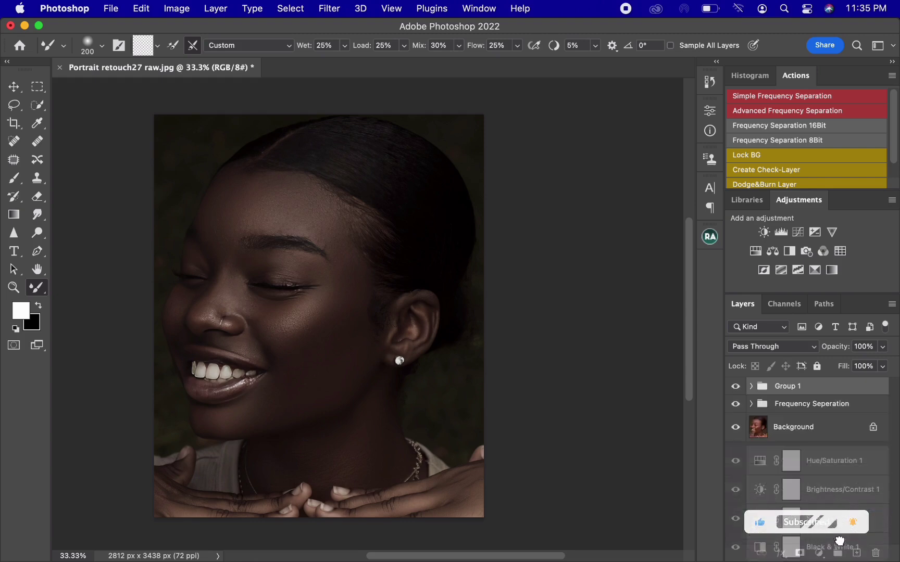
click(736, 386)
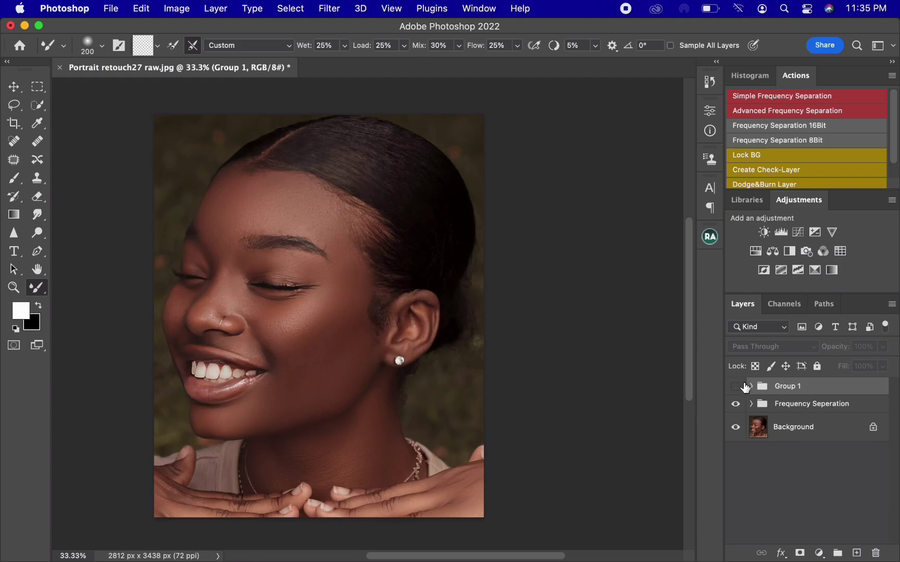
click(738, 386)
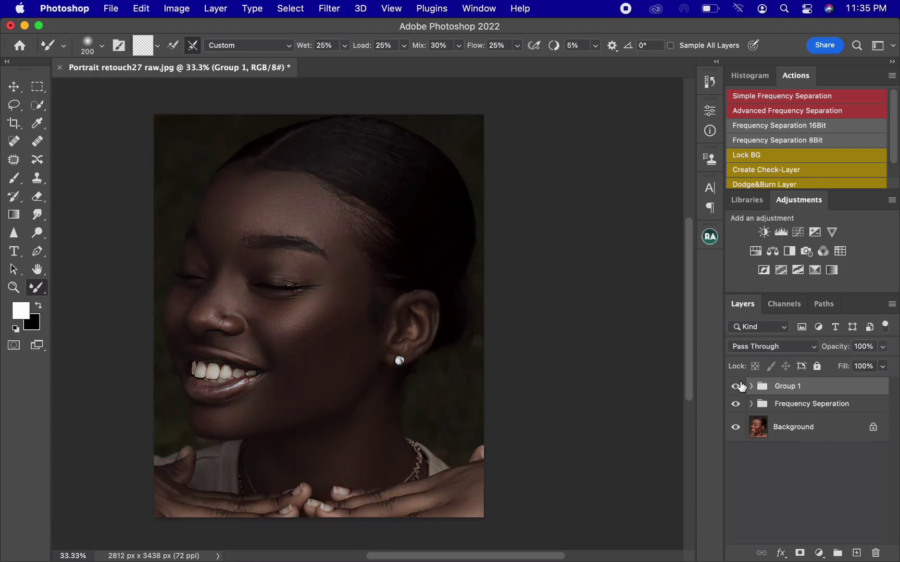